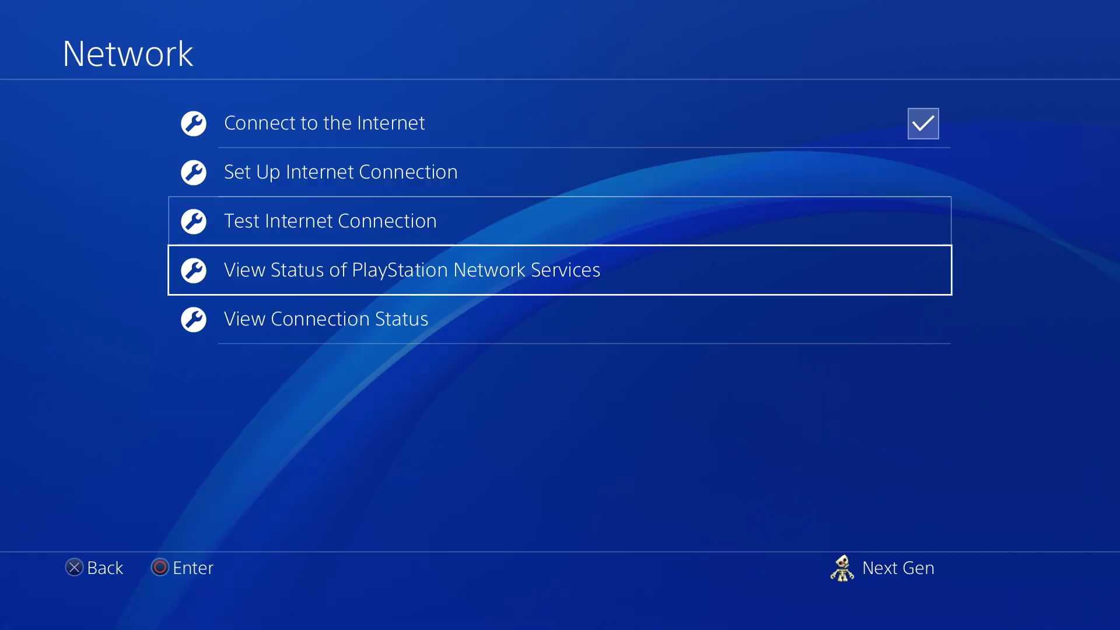
# - Go to Settings > System > Automatic Downloads
pyautogui.press('Up')
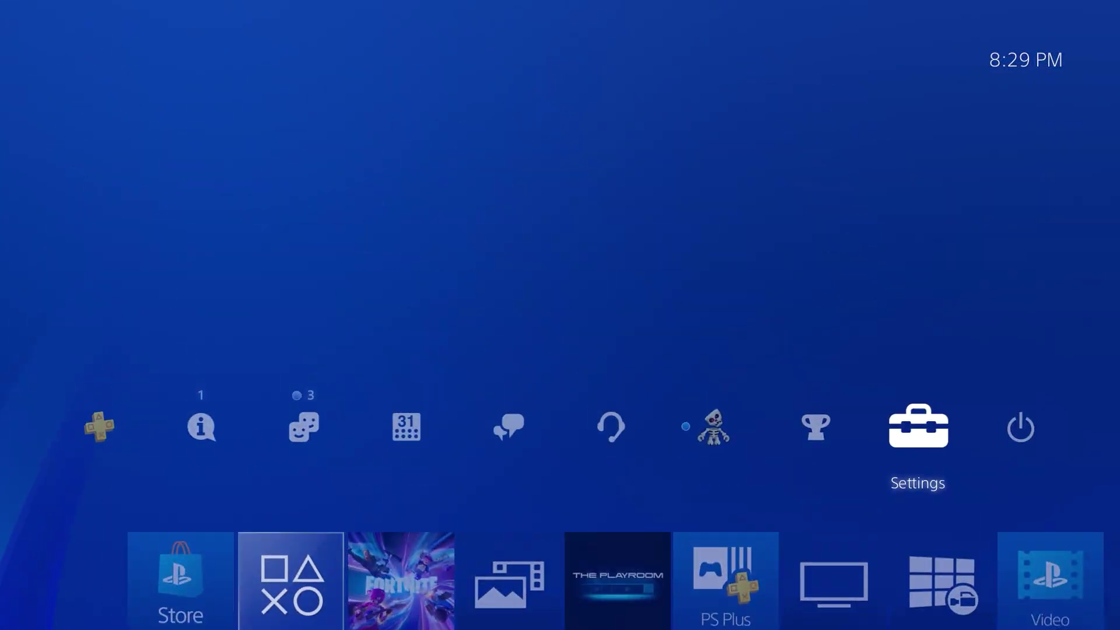
pyautogui.press('Return')
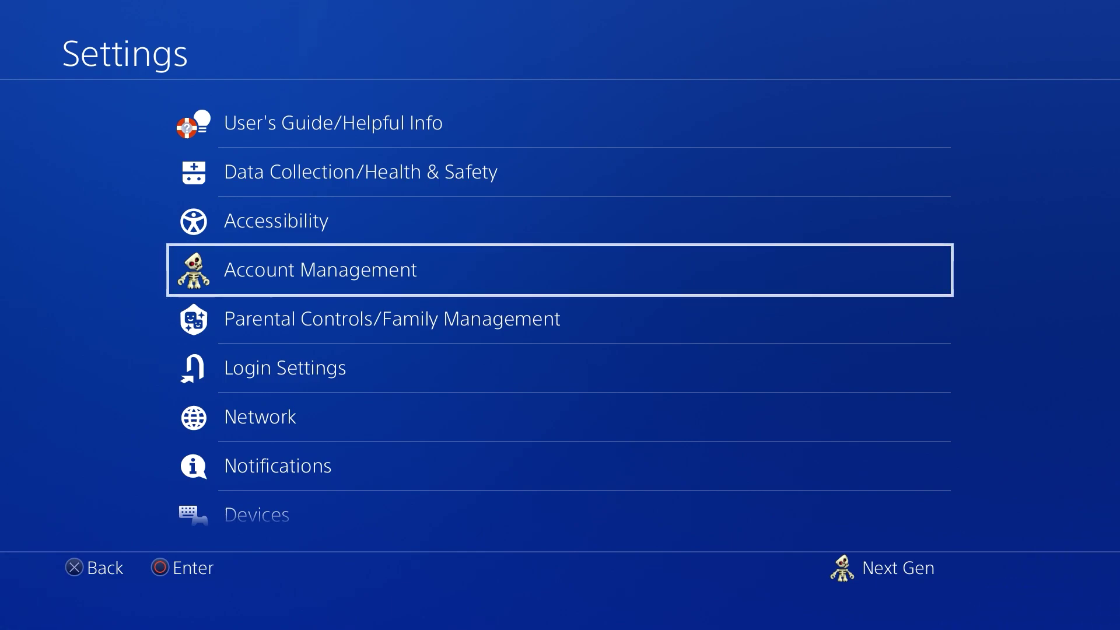
pyautogui.press('Down')
pyautogui.press('Down')
pyautogui.press('Down')
pyautogui.press('Down')
pyautogui.press('Down')
pyautogui.press('Down')
pyautogui.press('Down')
pyautogui.press('Down')
pyautogui.press('Down')
pyautogui.press('Down')
pyautogui.press('Down')
pyautogui.press('Down')
pyautogui.press('Down')
pyautogui.press('Down')
pyautogui.press('Down')
pyautogui.press('Down')
pyautogui.press('Down')
pyautogui.press('Down')
pyautogui.press('Down')
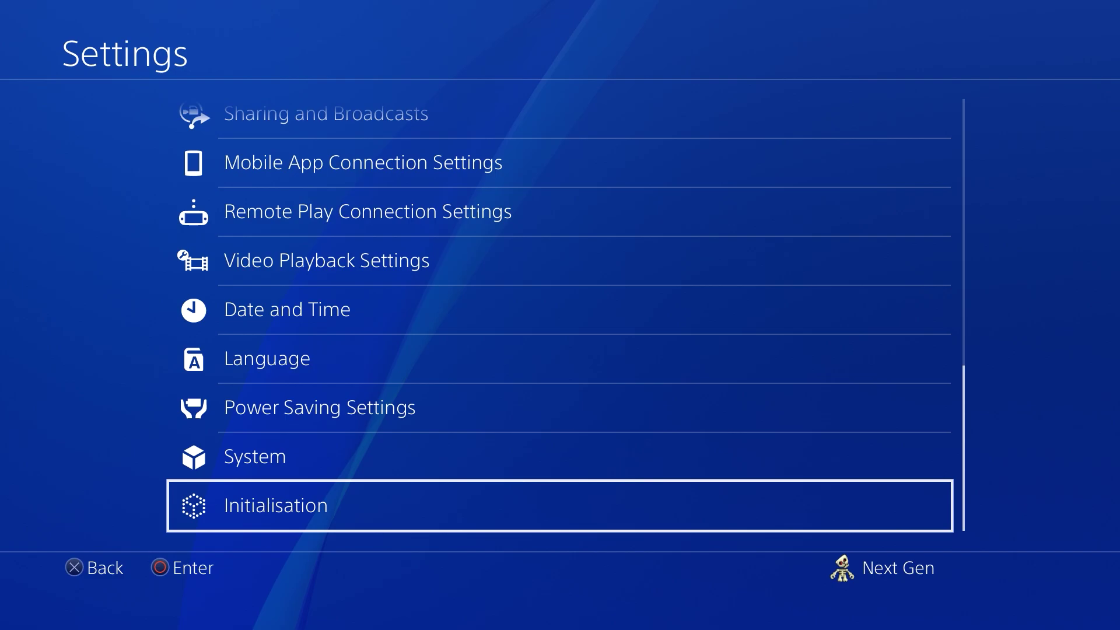
pyautogui.press('Up')
pyautogui.press('Return')
pyautogui.press('Down')
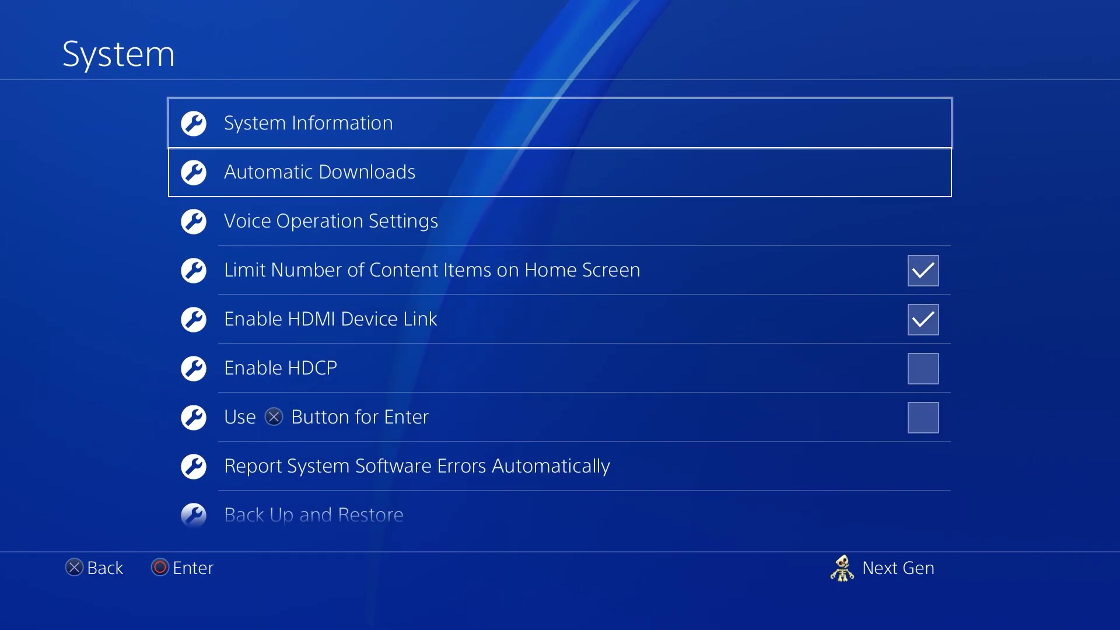
pyautogui.press('Return')
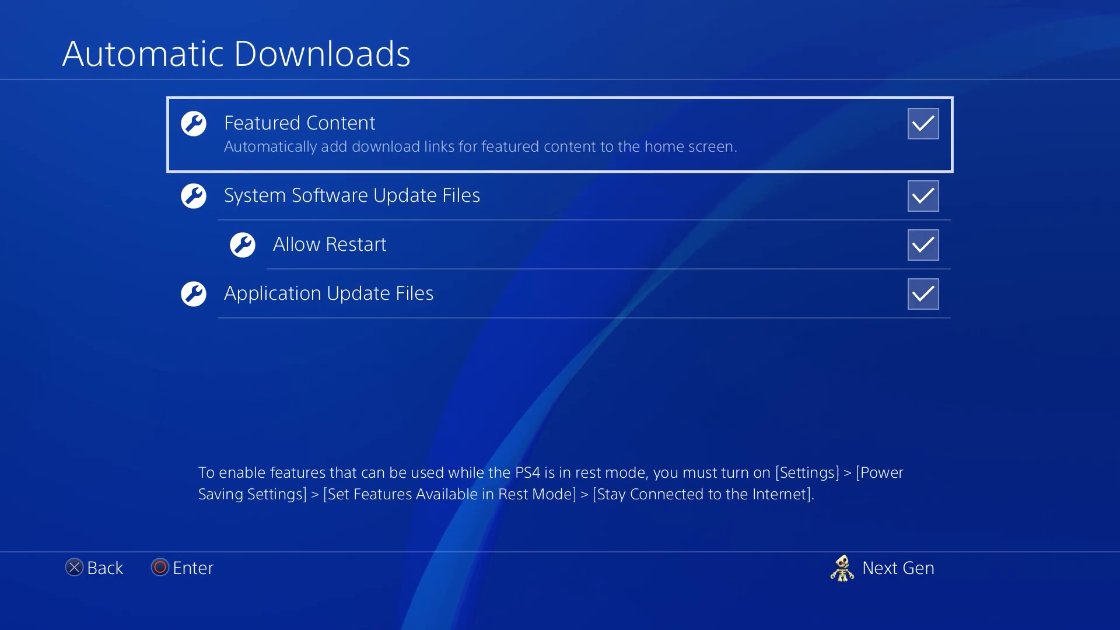
# - Uncheck Featured Content, System Software Update Files and Application Update Files
pyautogui.press('Return')
pyautogui.press('Down')
pyautogui.press('Return')
pyautogui.press('Down')
pyautogui.press('Down')
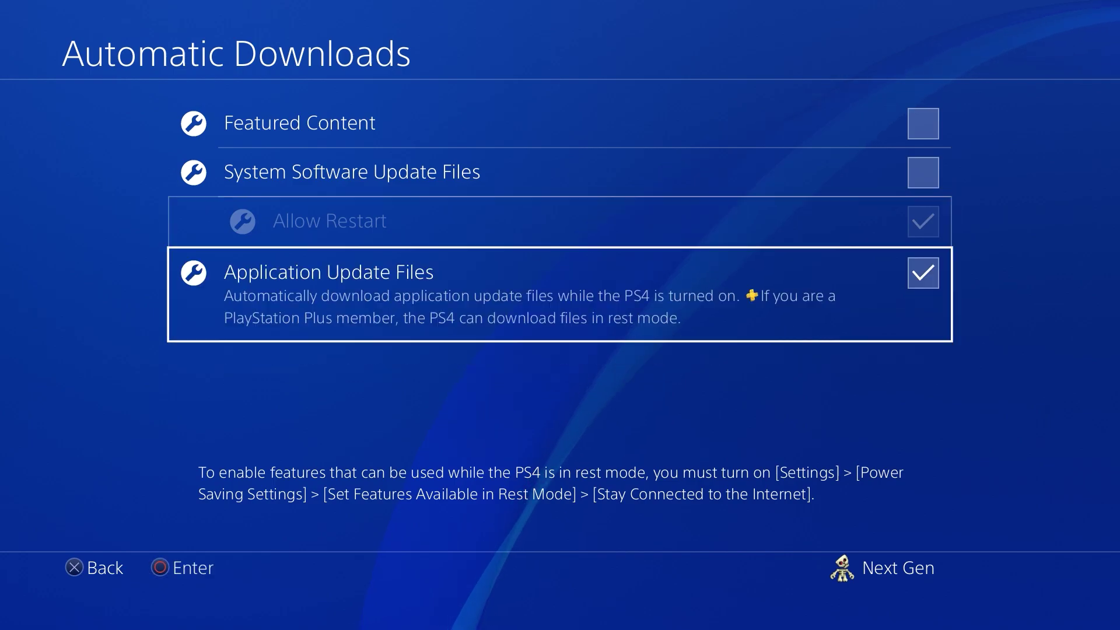
pyautogui.press('Return')
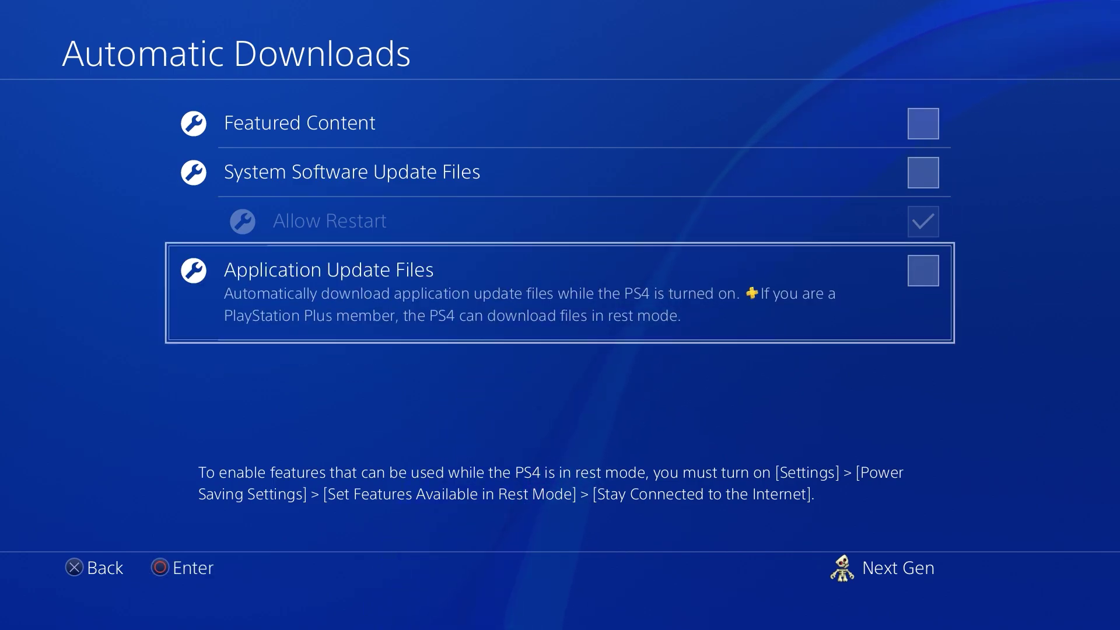
pyautogui.press('Escape')
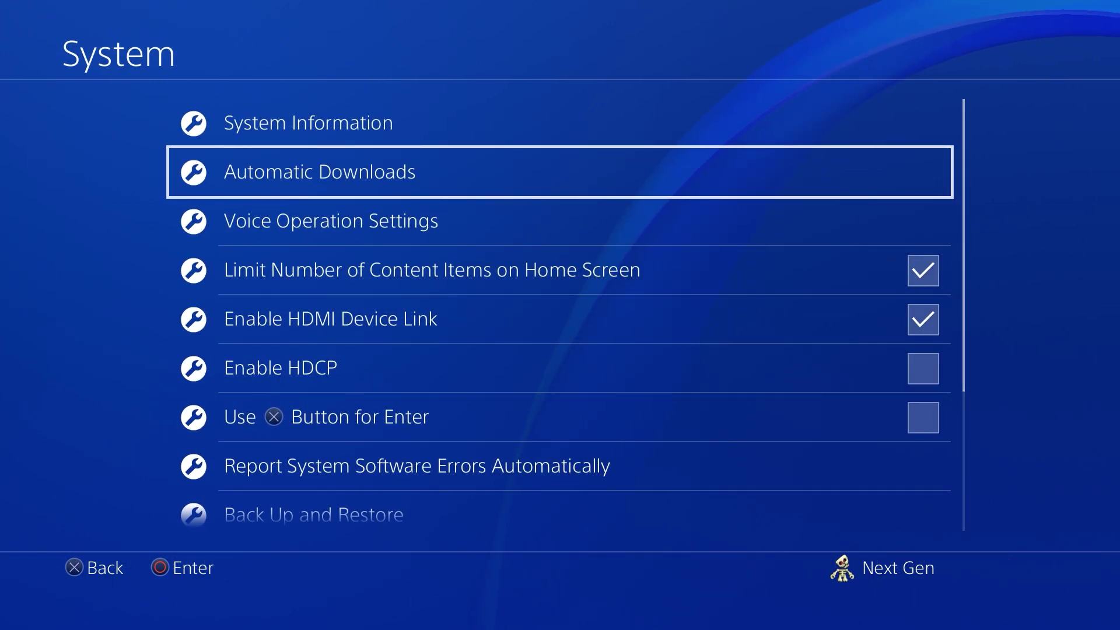
# - Uncheck Report System Software Errors Automatically in the System settings
pyautogui.press('Down')
pyautogui.press('Down')
pyautogui.press('Down')
pyautogui.press('Down')
pyautogui.press('Down')
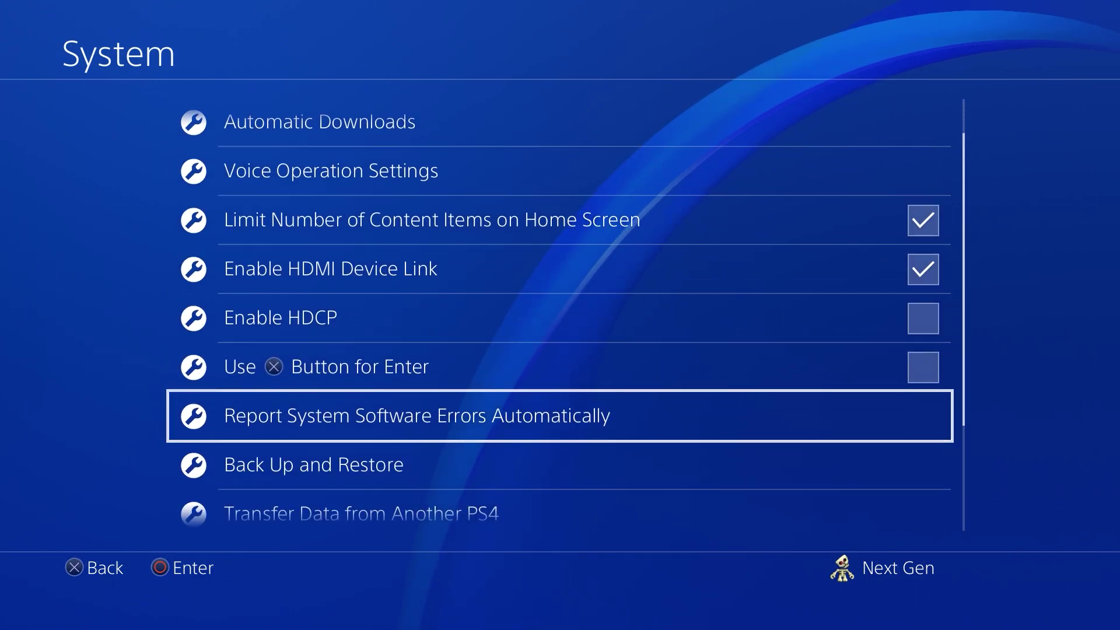
pyautogui.press('Return')
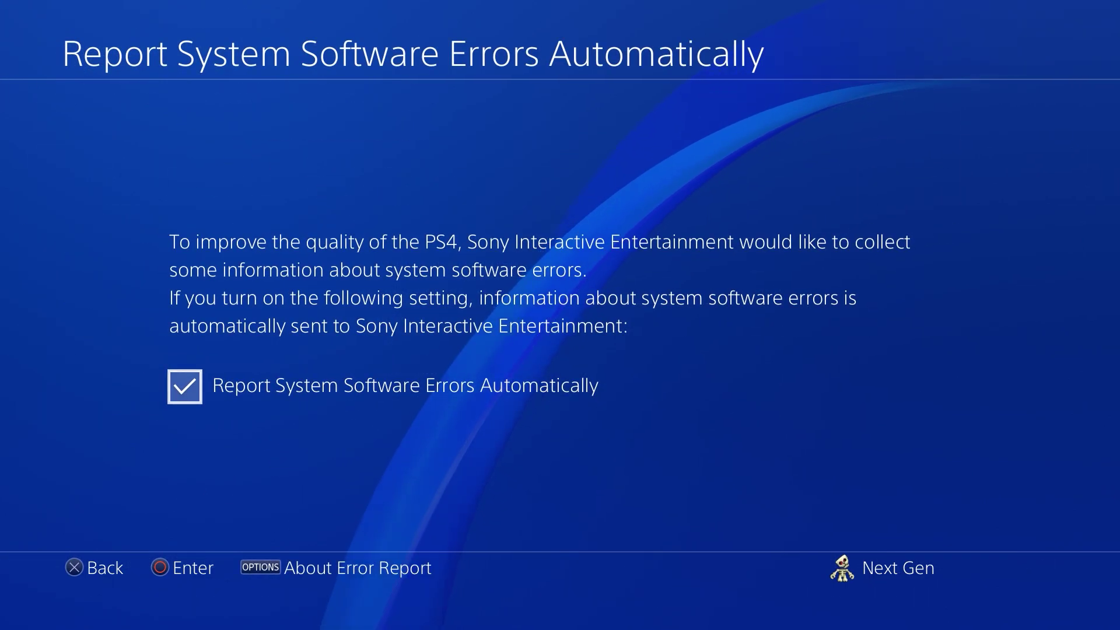
pyautogui.press('Return')
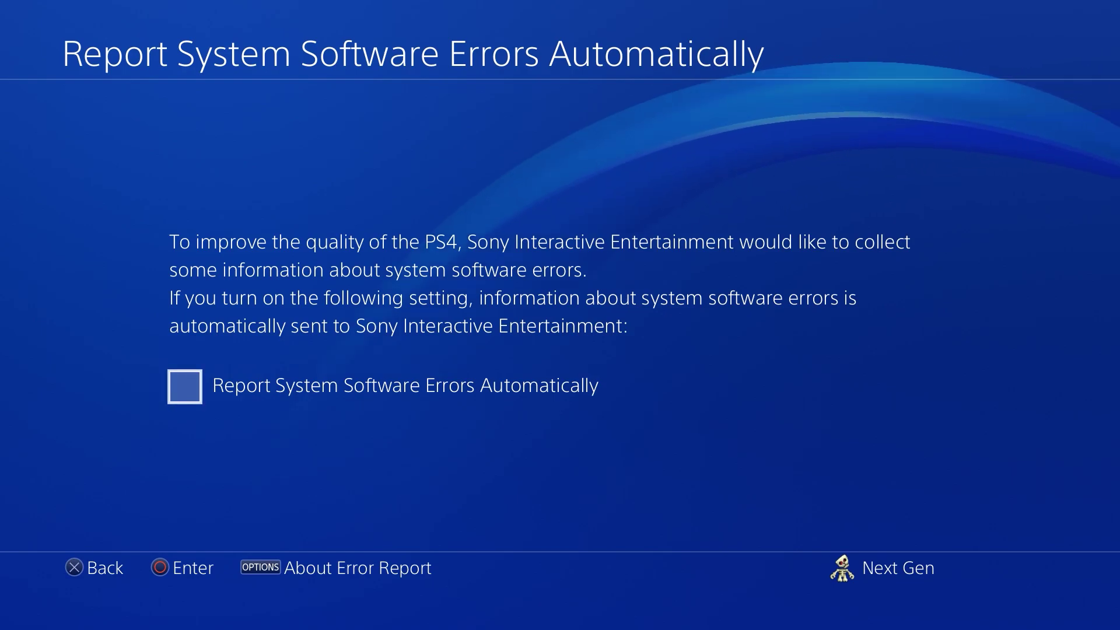
pyautogui.press('Escape')
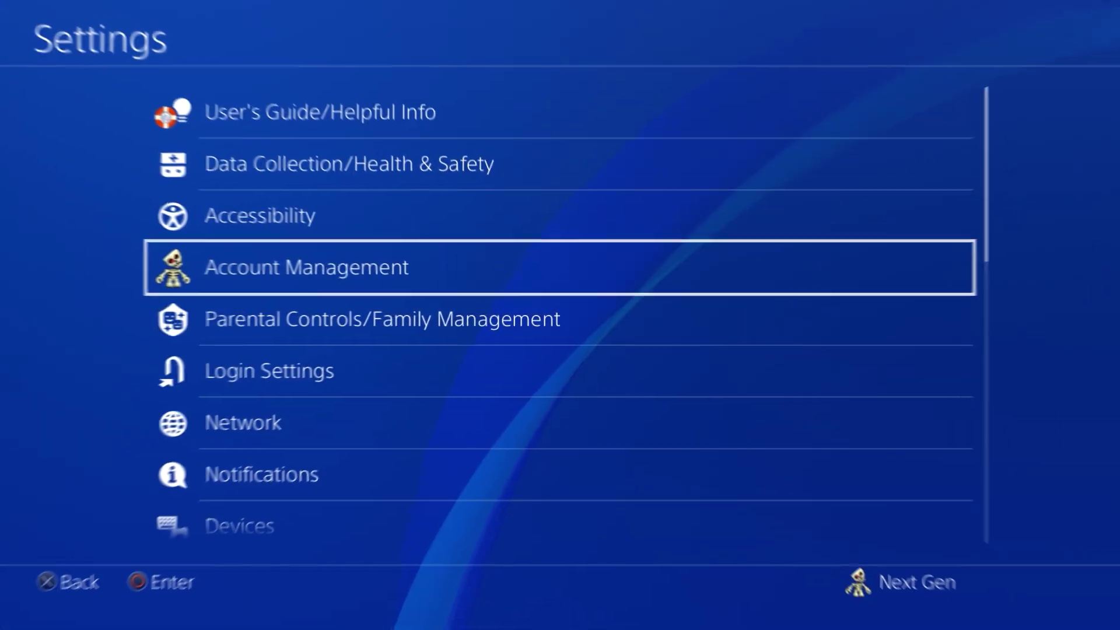
# - Start a custom Wi-Fi internet connection setup and pick the Home 2453 network
pyautogui.press('Down')
pyautogui.press('Down')
pyautogui.press('Down')
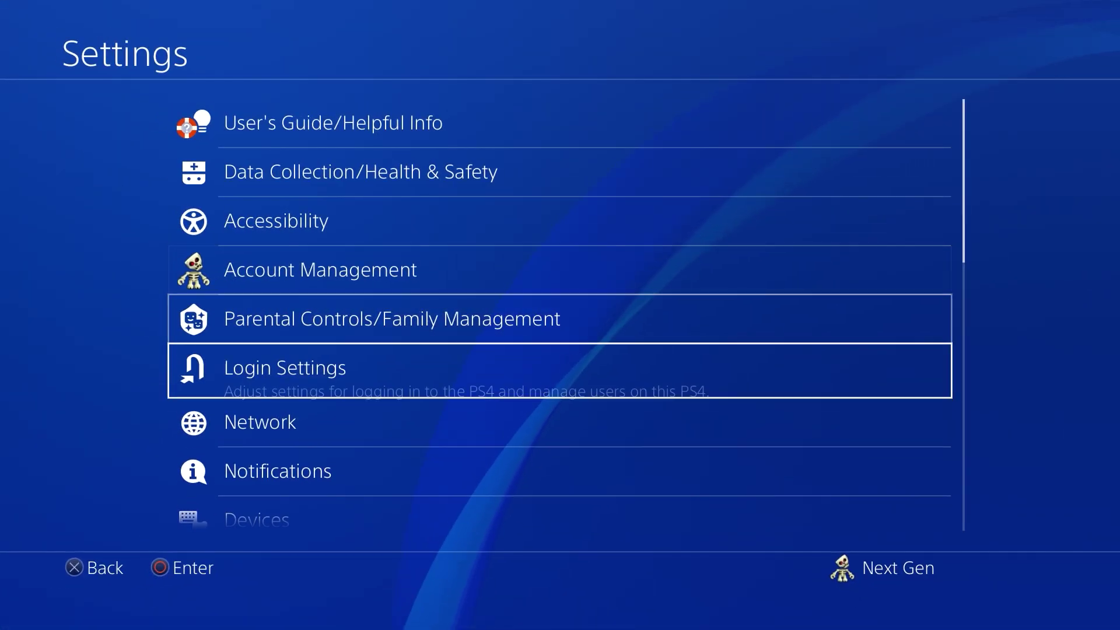
pyautogui.press('Return')
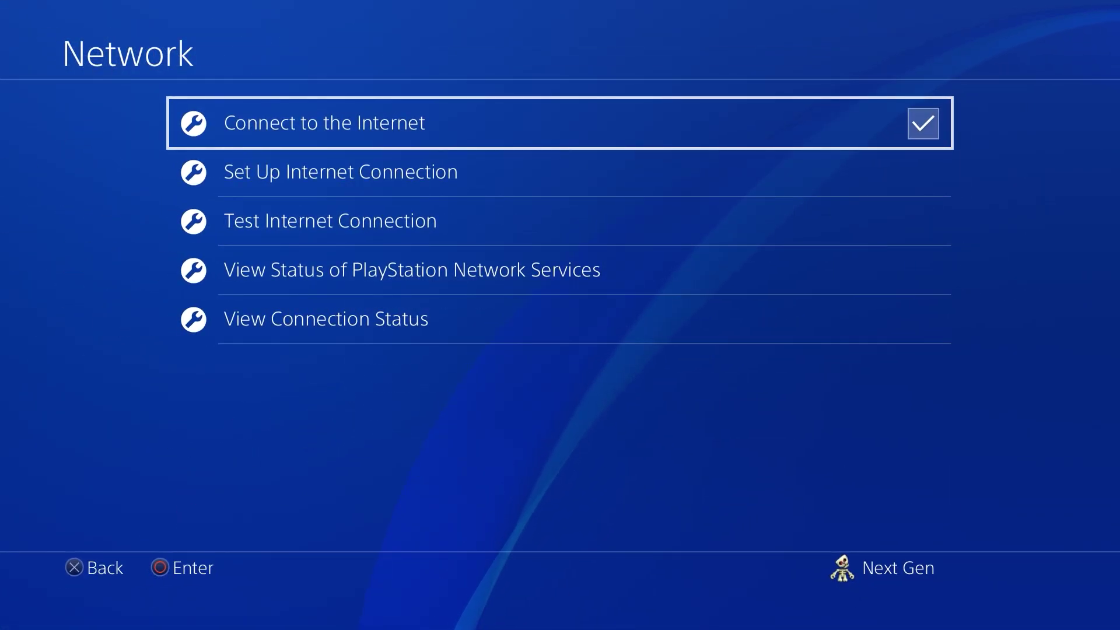
pyautogui.press('Down')
pyautogui.press('Return')
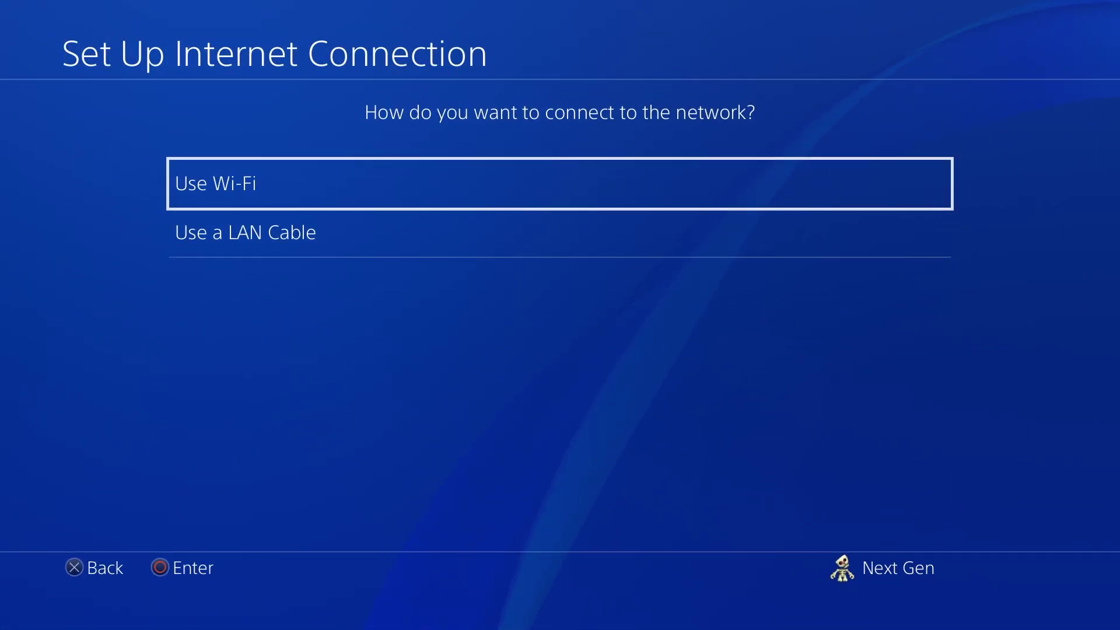
pyautogui.press('Down')
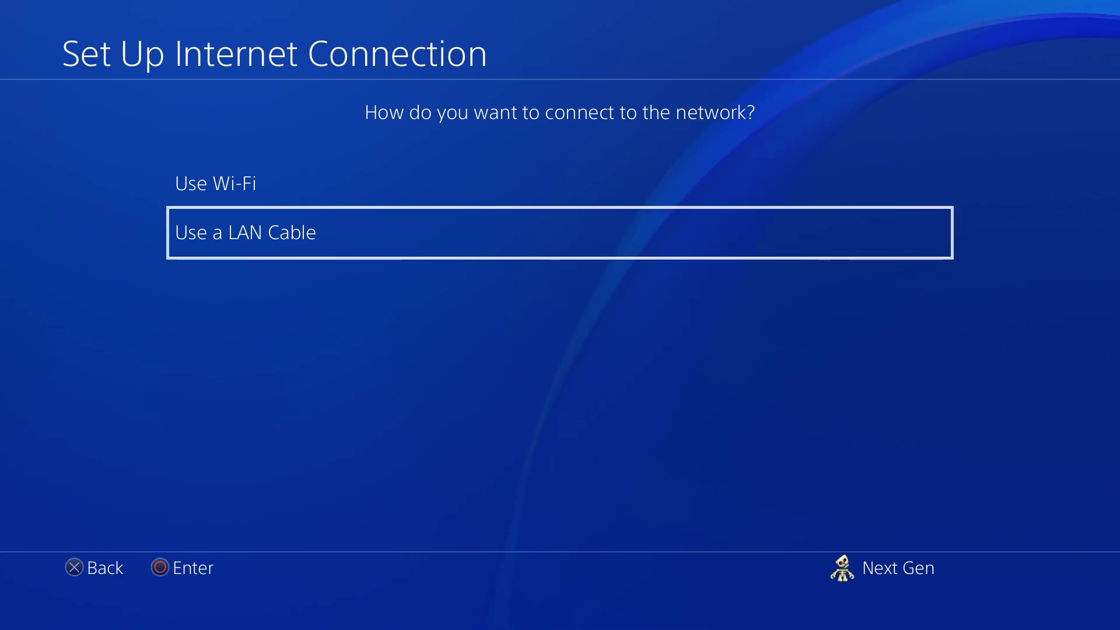
pyautogui.press('Return')
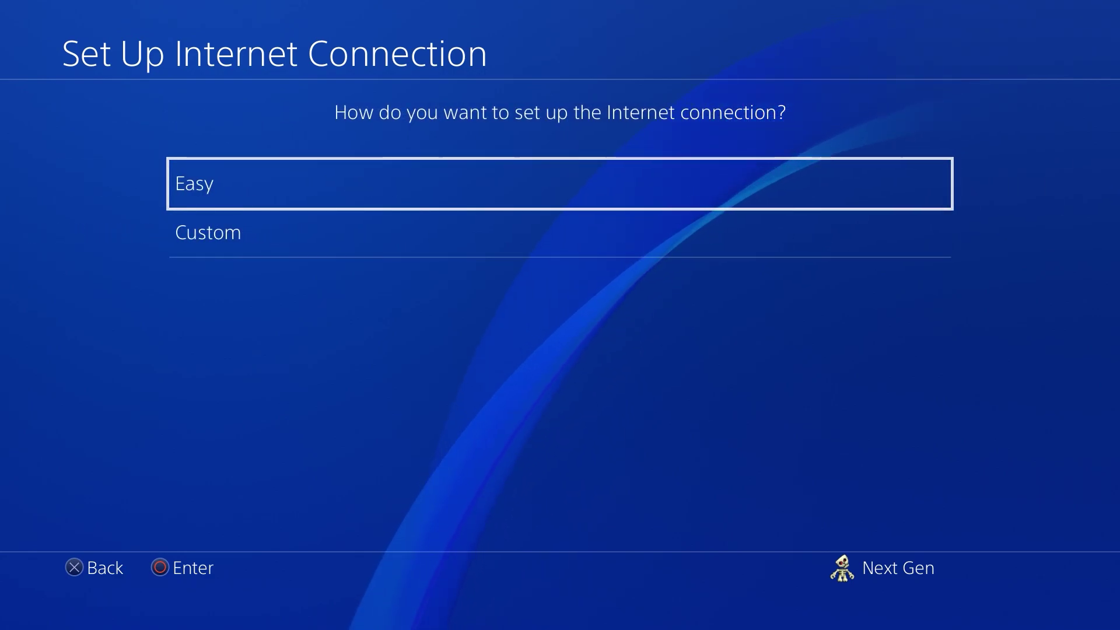
pyautogui.press('Down')
pyautogui.press('Return')
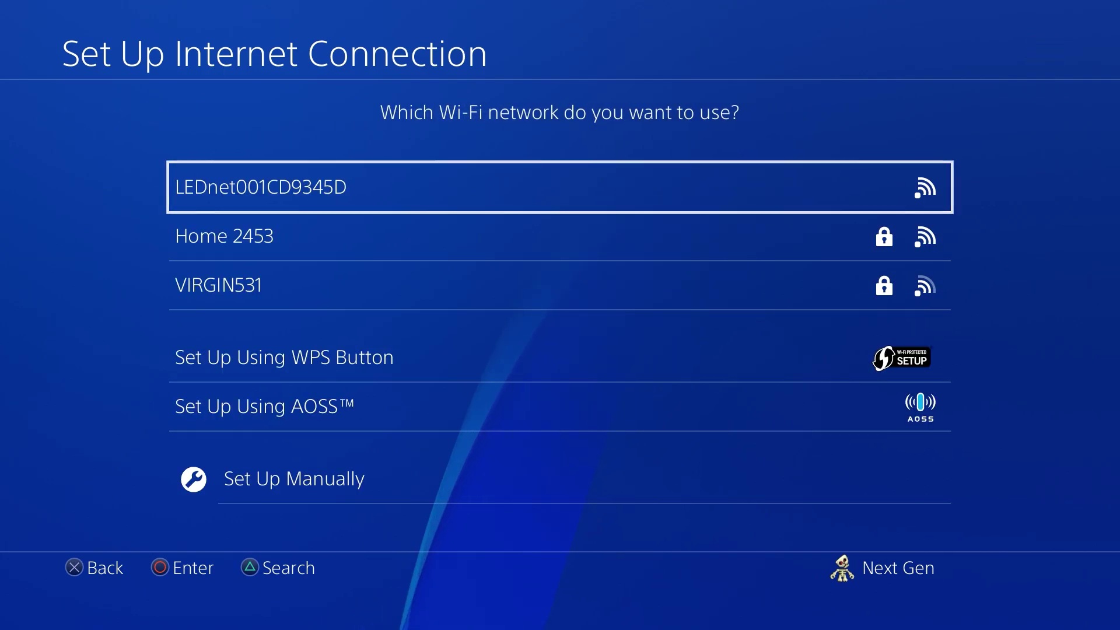
pyautogui.press('Down')
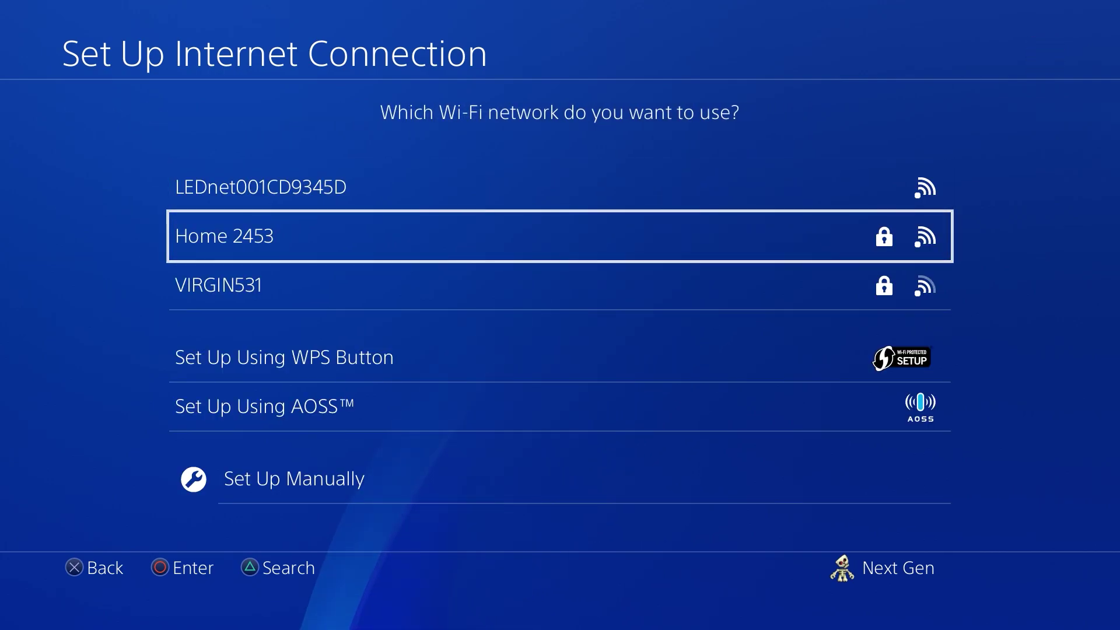
pyautogui.press('Return')
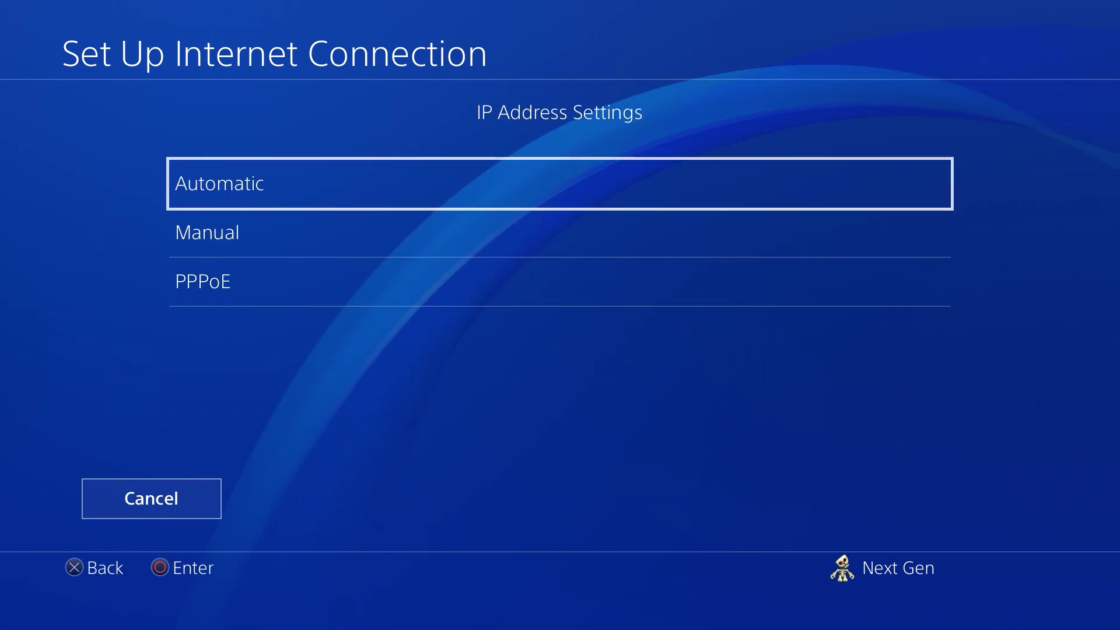
# - Keep the IP address Automatic, leave DHCP host name unspecified, and choose Manual DNS
pyautogui.press('Return')
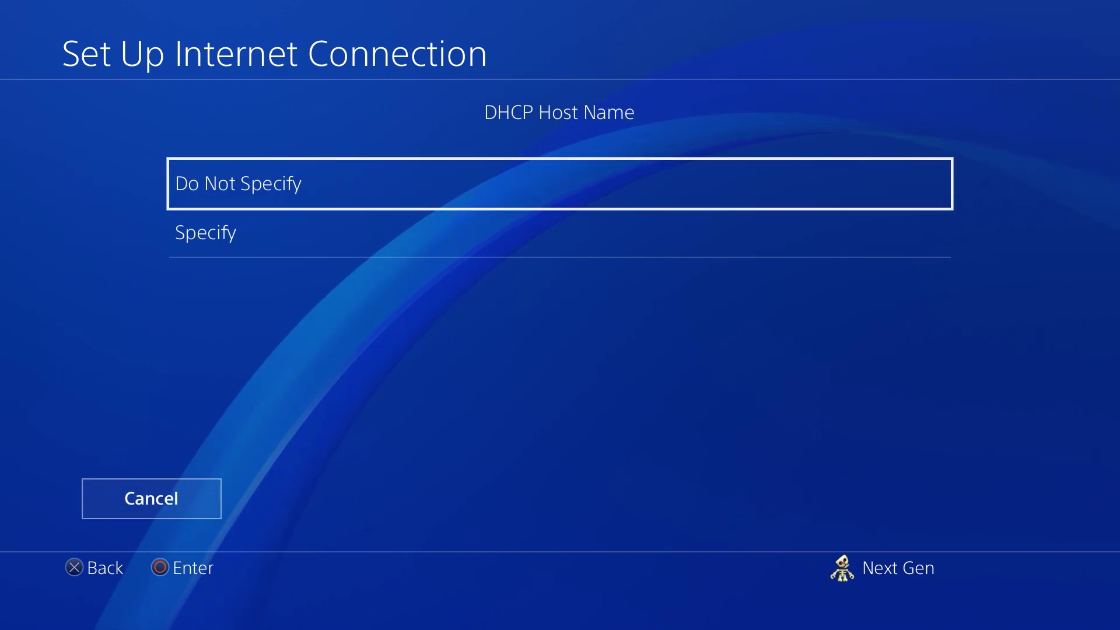
pyautogui.press('Down')
pyautogui.press('Up')
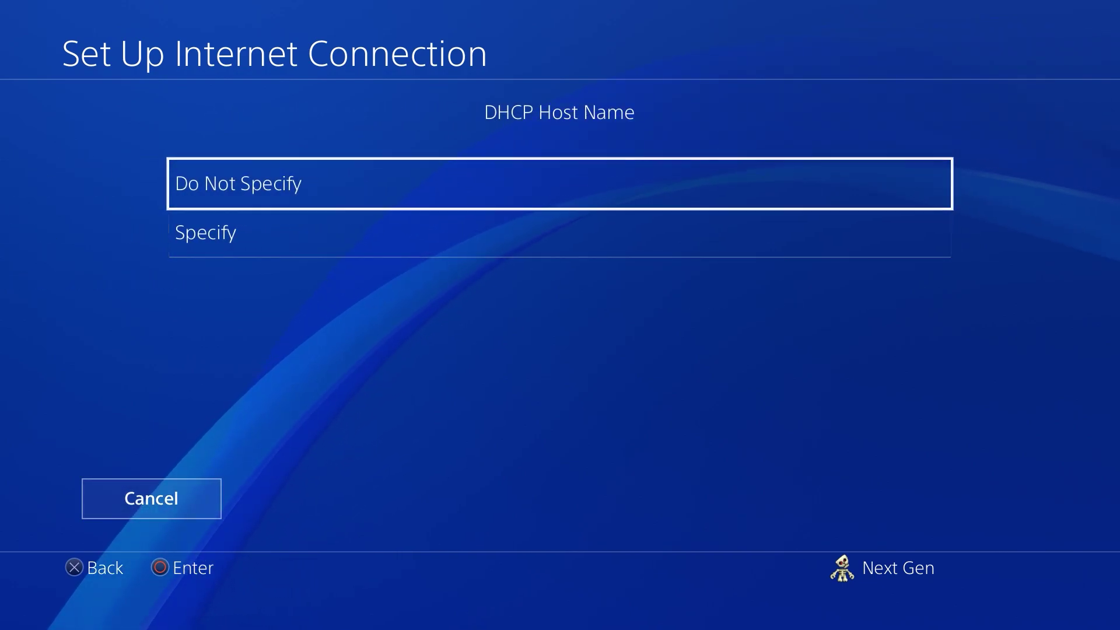
pyautogui.press('Return')
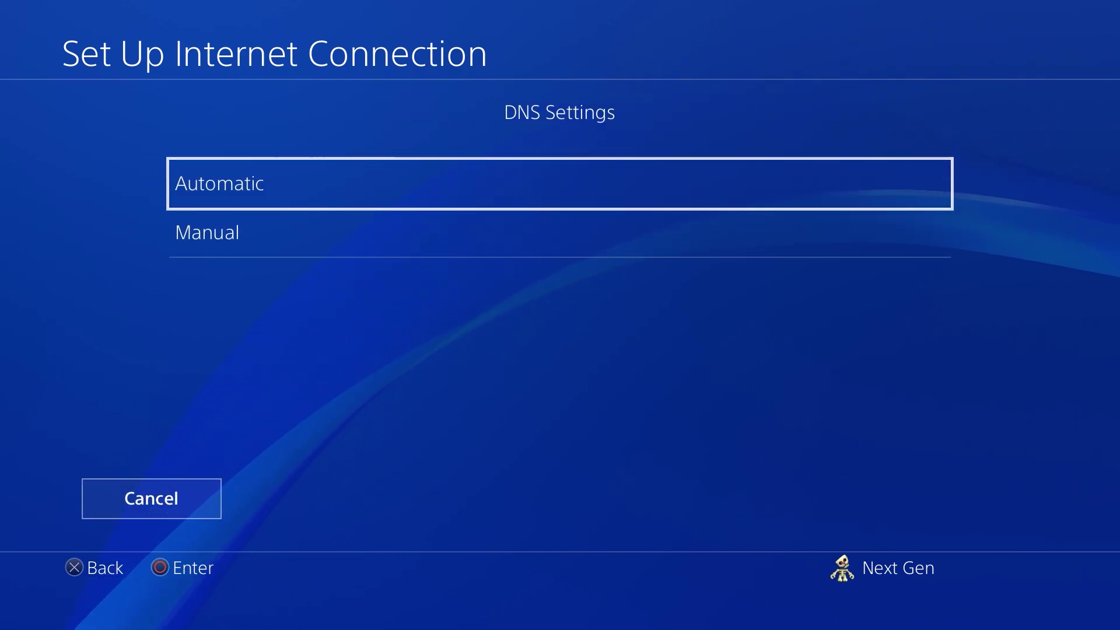
pyautogui.press('Down')
pyautogui.press('Return')
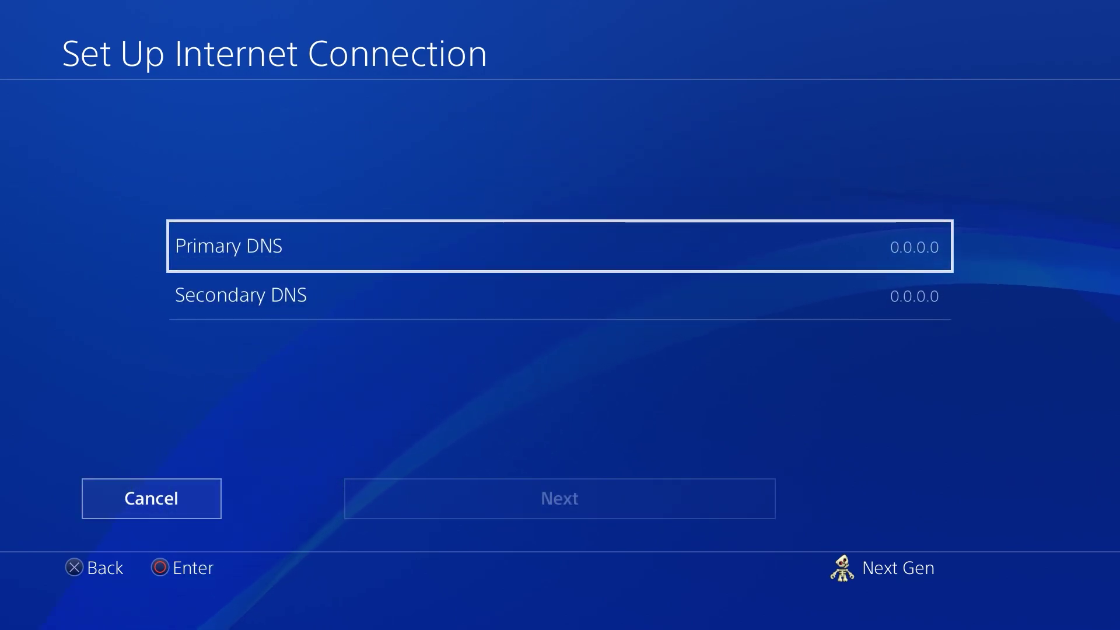
# - Enter 1.1.1.1 as the Primary DNS
pyautogui.press('Down')
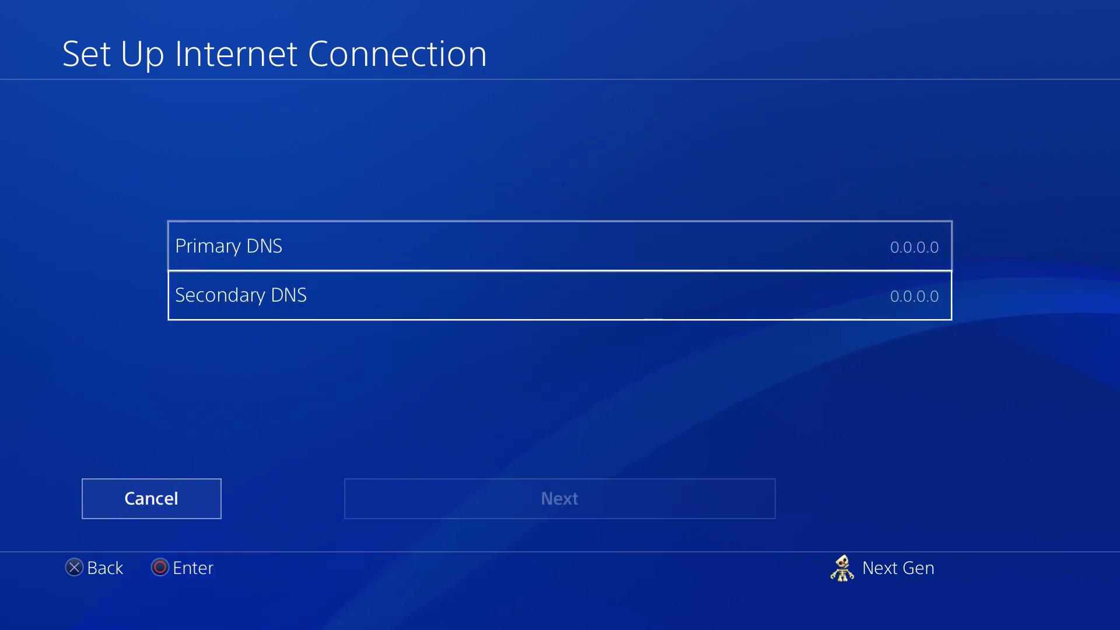
pyautogui.press('Up')
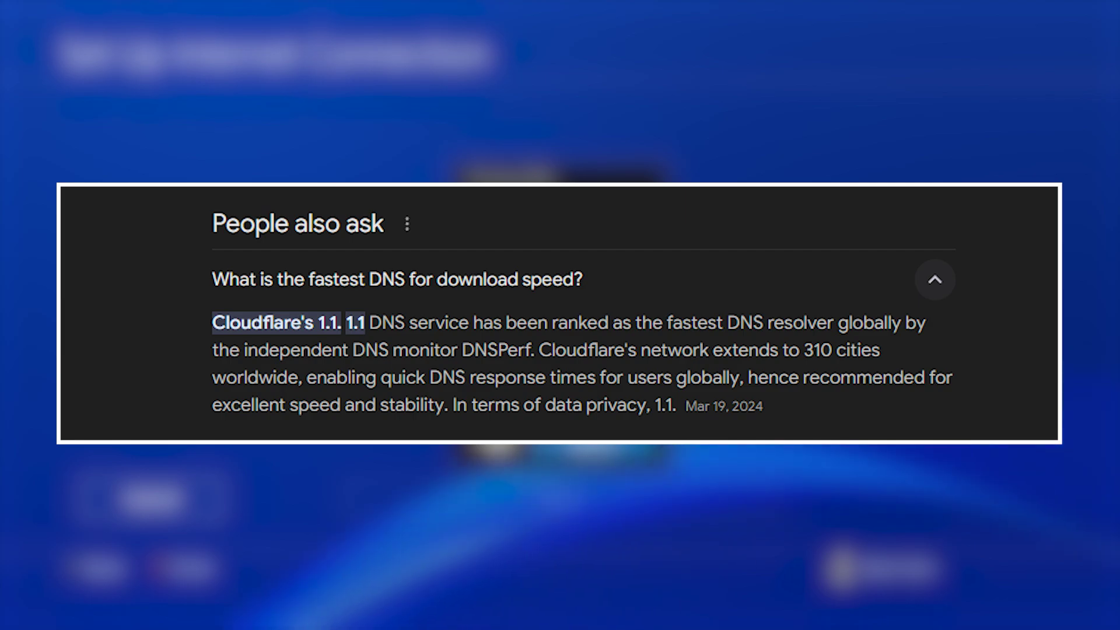
pyautogui.press('Up')
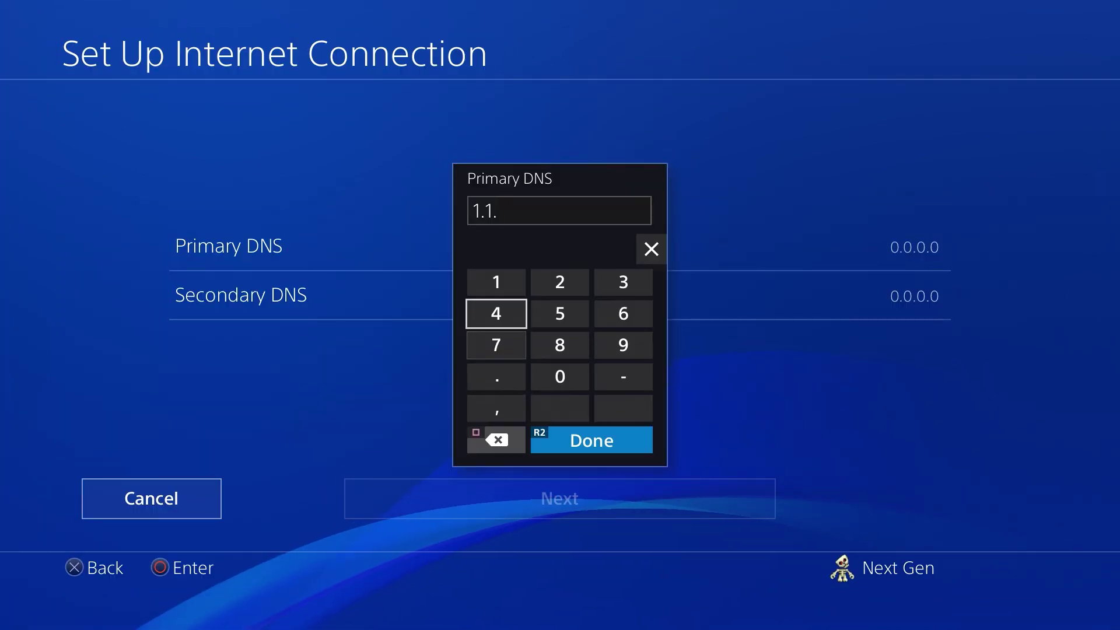
pyautogui.write('1')
pyautogui.press('Down')
pyautogui.press('Down')
pyautogui.press('Down')
pyautogui.write('.')
pyautogui.press('Up')
pyautogui.press('Up')
pyautogui.press('Up')
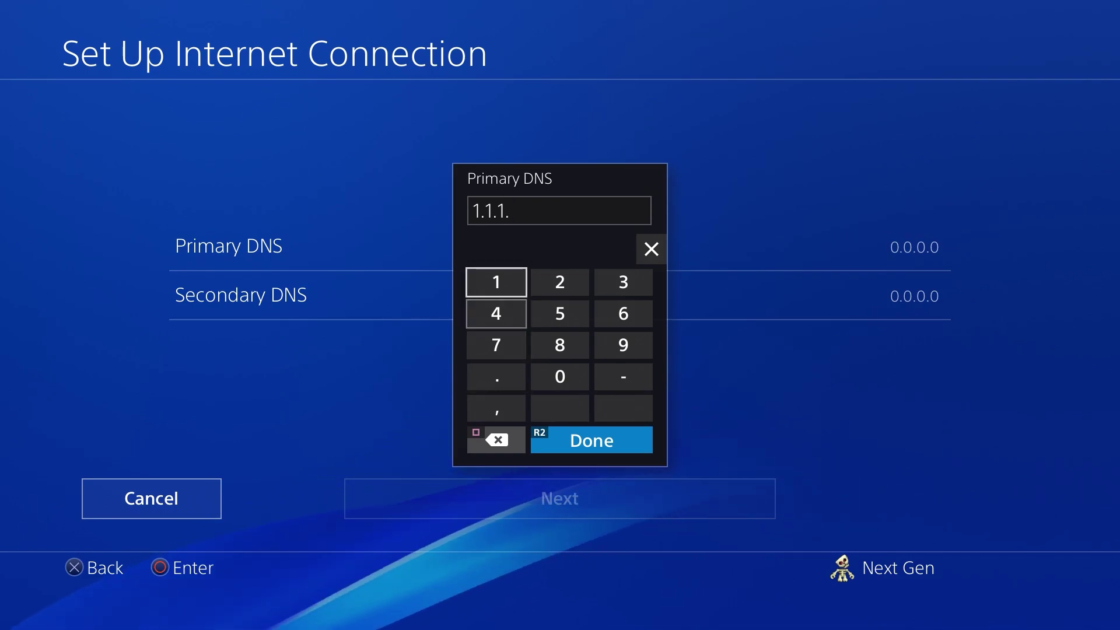
pyautogui.write('1')
pyautogui.press('Down')
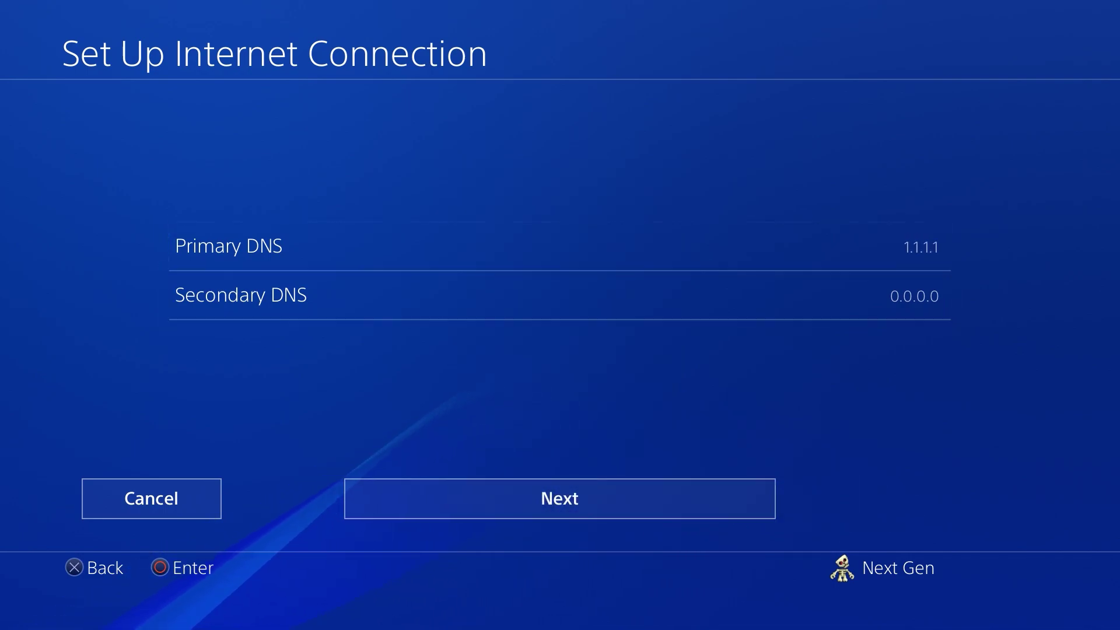
pyautogui.press('Return')
# - Replace the Secondary DNS with 1.0.0.1
pyautogui.press('BackSpace')
pyautogui.press('BackSpace')
pyautogui.press('BackSpace')
pyautogui.press('BackSpace')
pyautogui.press('BackSpace')
pyautogui.press('BackSpace')
pyautogui.press('BackSpace')
pyautogui.press('Up')
pyautogui.press('Left')
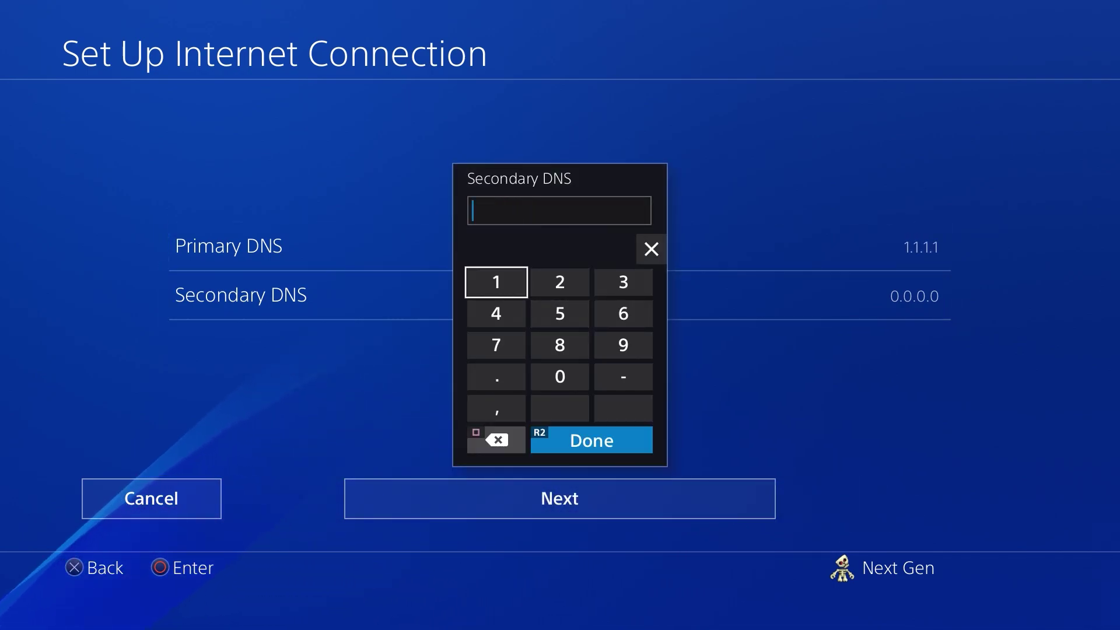
pyautogui.write('1')
pyautogui.press('Down')
pyautogui.press('Down')
pyautogui.press('Down')
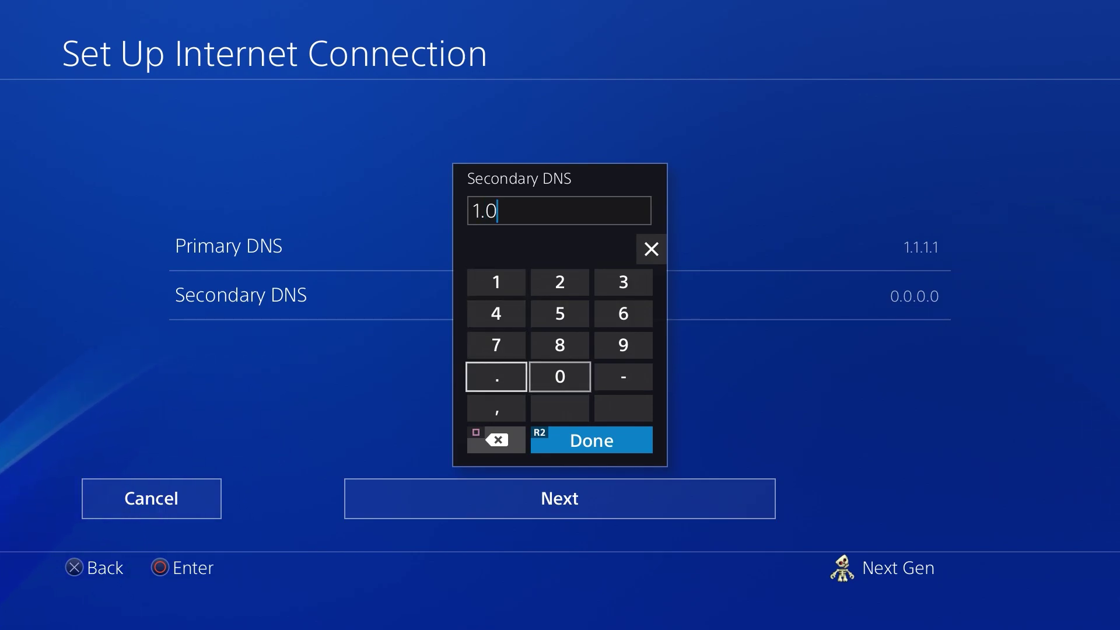
pyautogui.write('.0.0.')
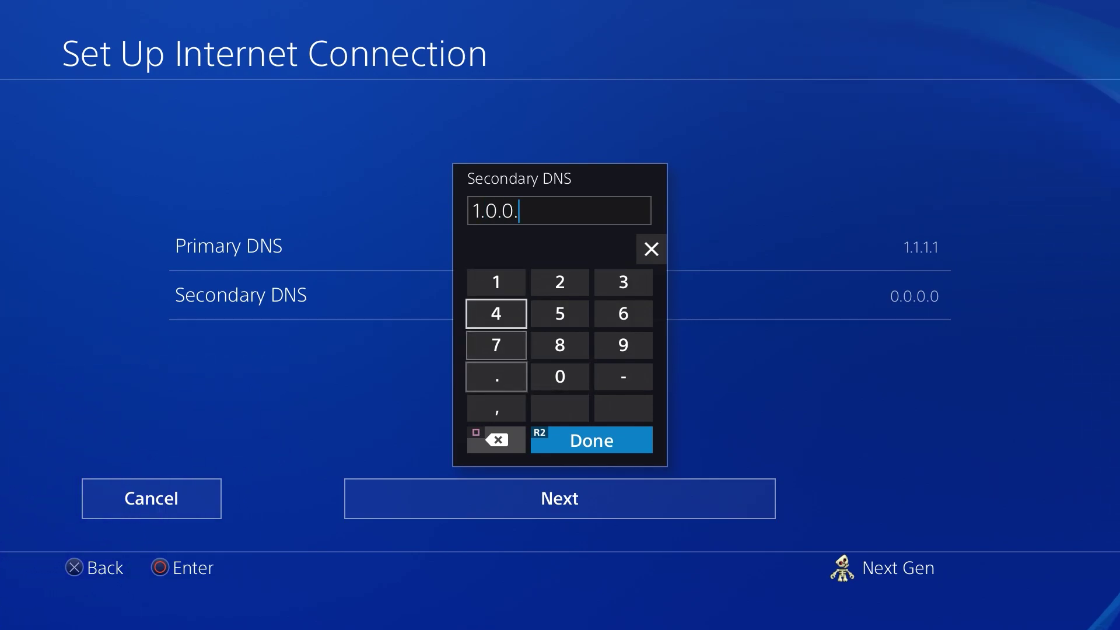
pyautogui.press('Up')
pyautogui.write('1')
pyautogui.press('Return')
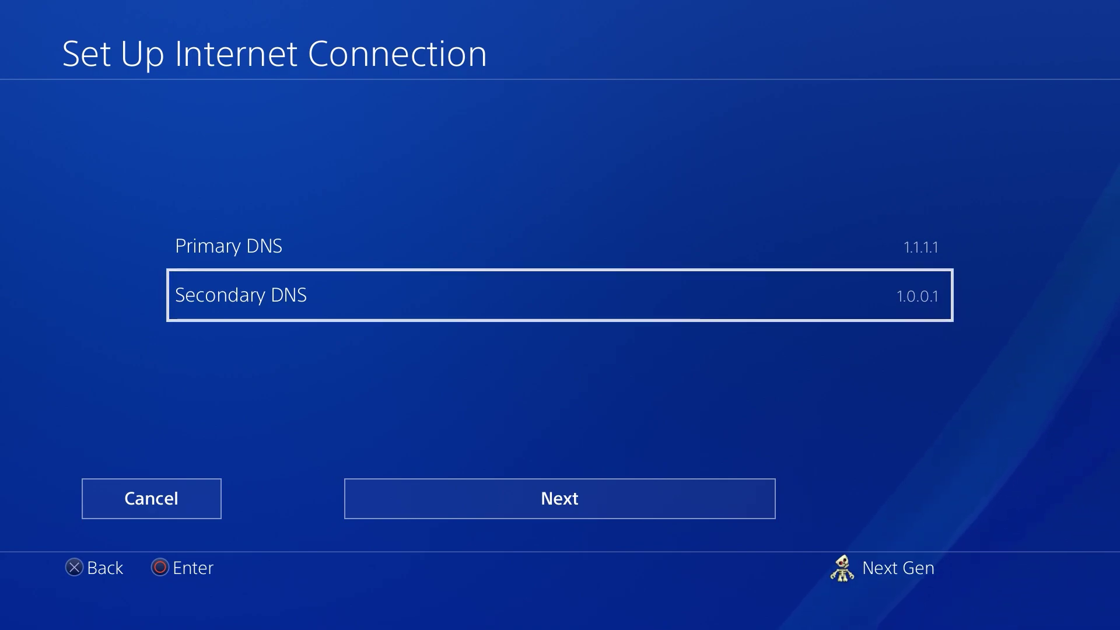
pyautogui.press('Down')
# - Use no proxy server, test the connection (82.4 Mbps down, 9.4 Mbps up, NAT Type 2), and restart setup
pyautogui.press('Return')
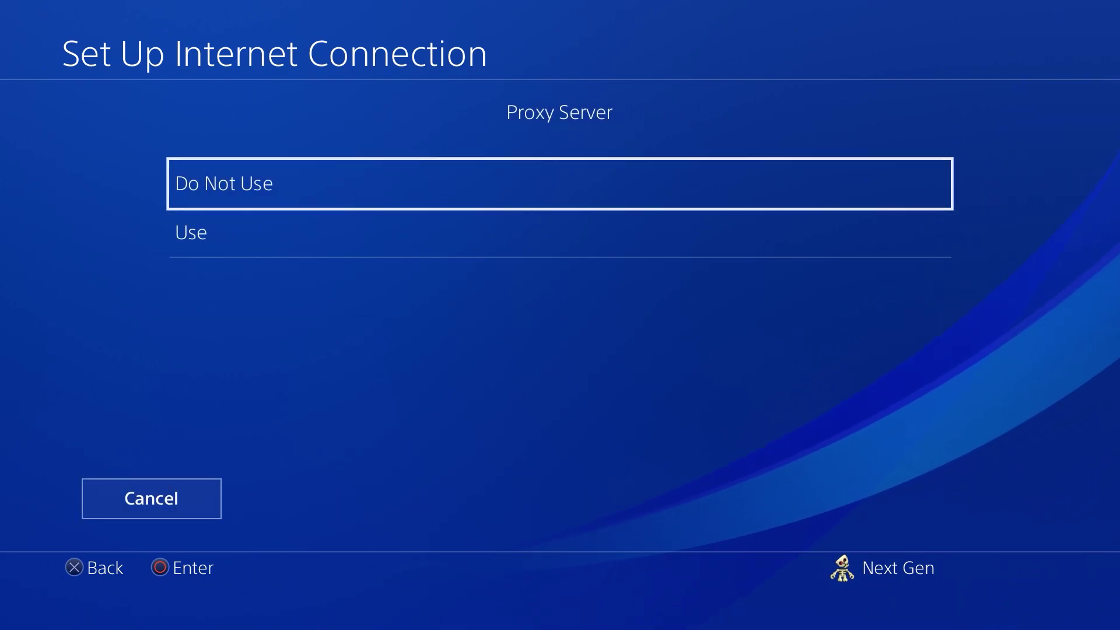
pyautogui.press('Return')
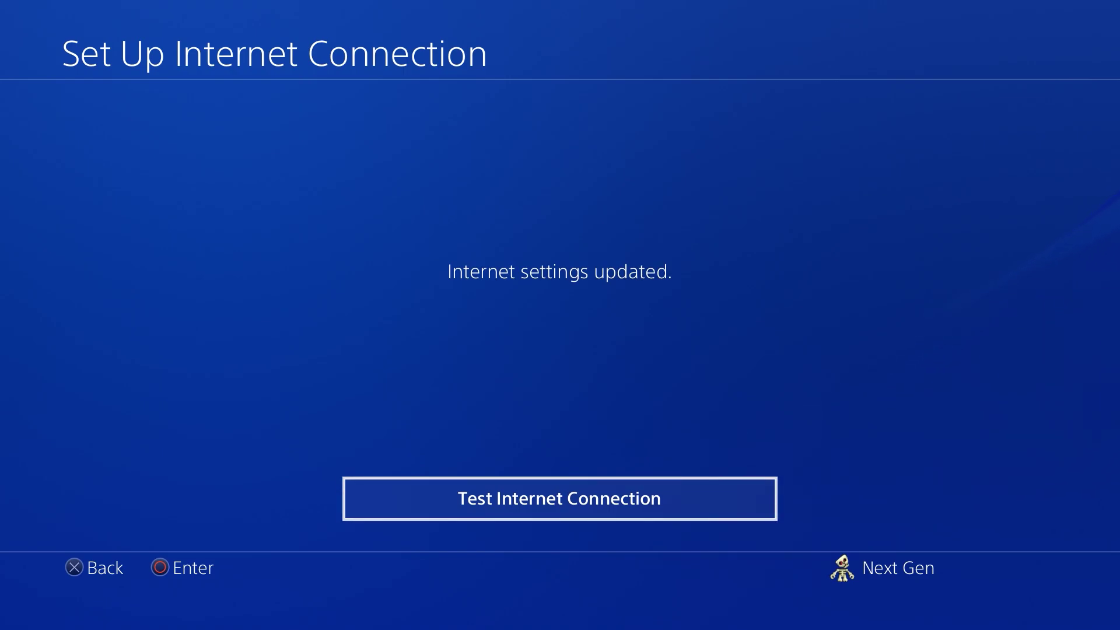
pyautogui.press('Return')
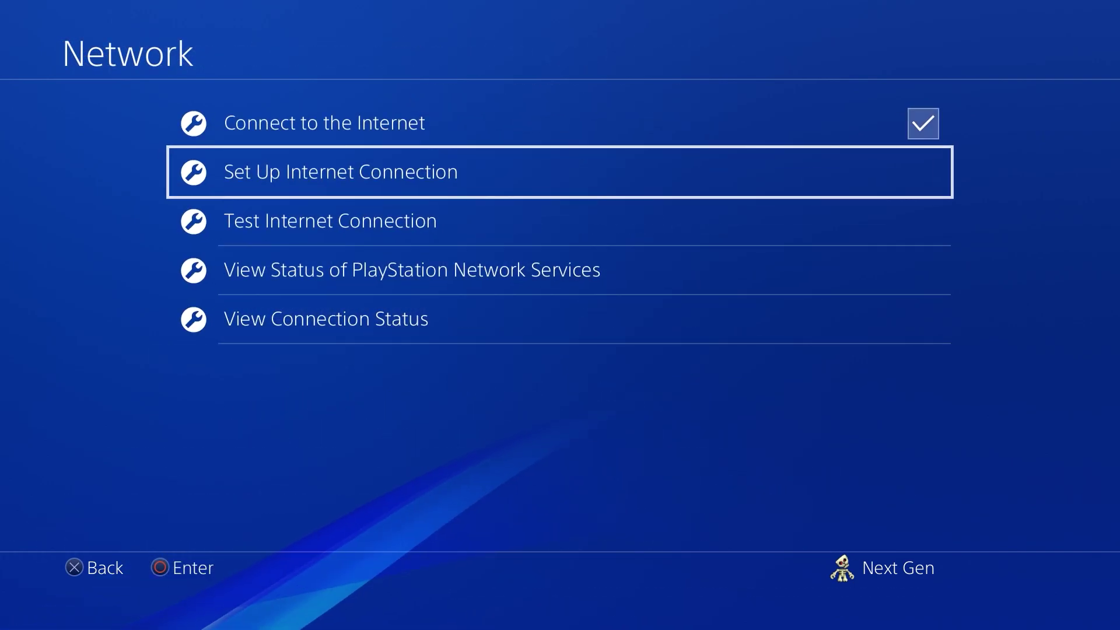
pyautogui.press('Return')
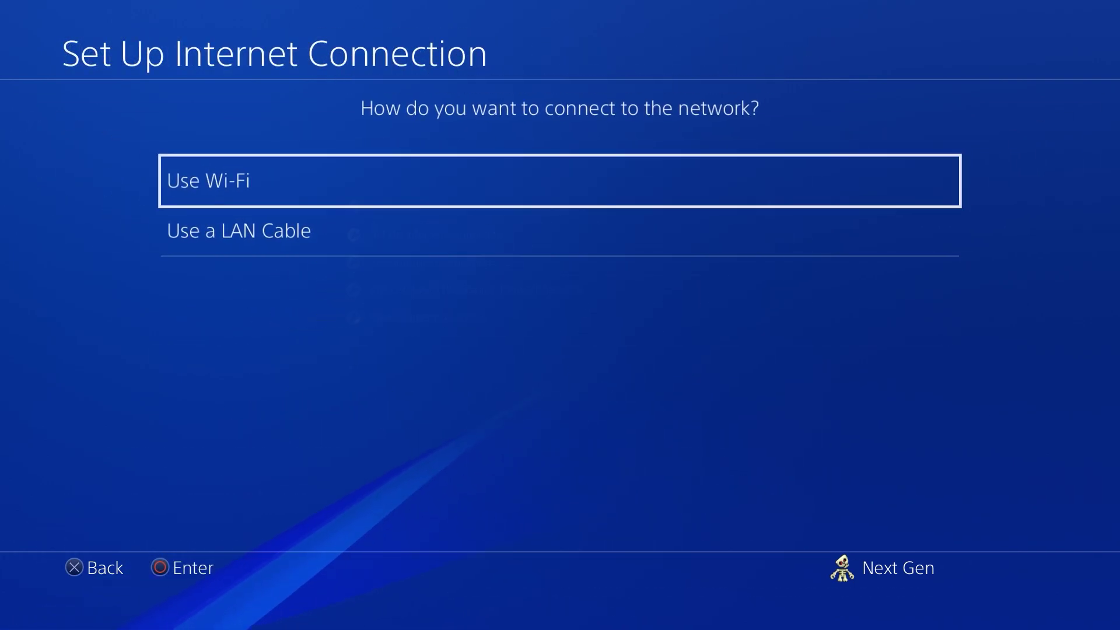